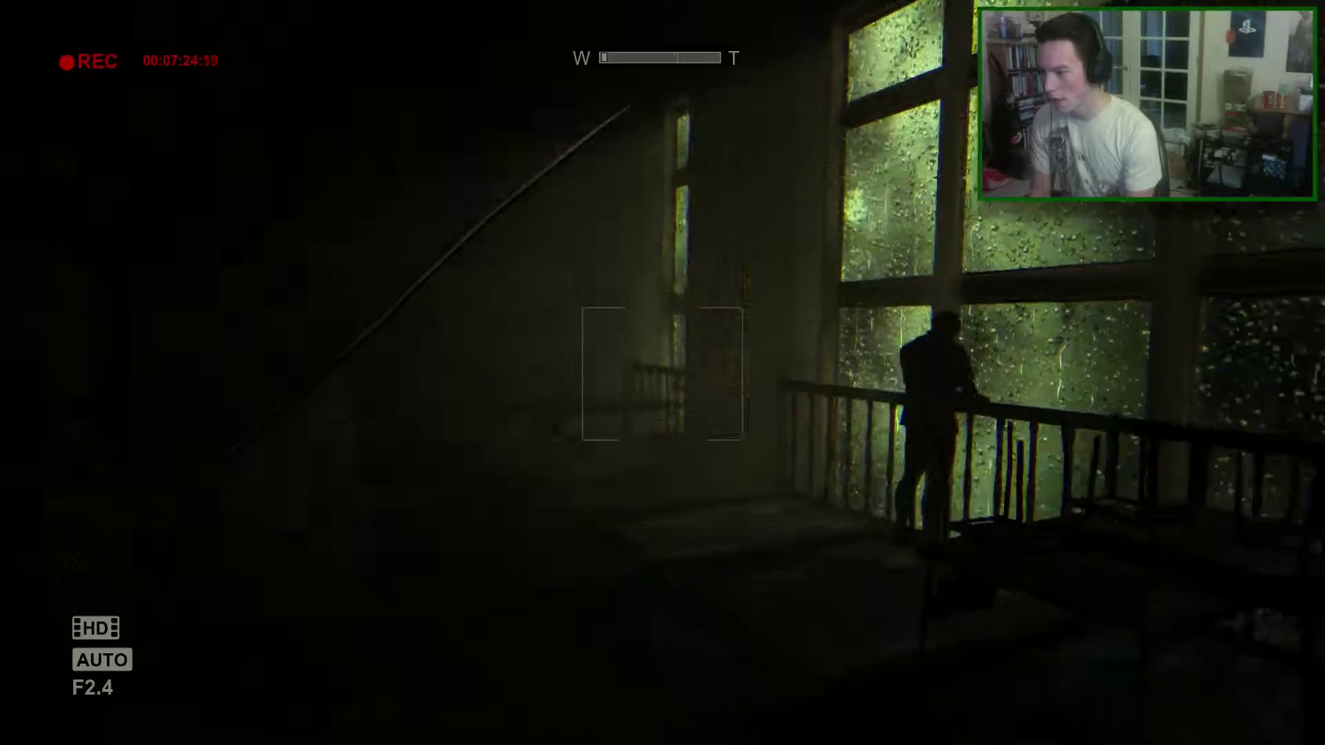
key(f)
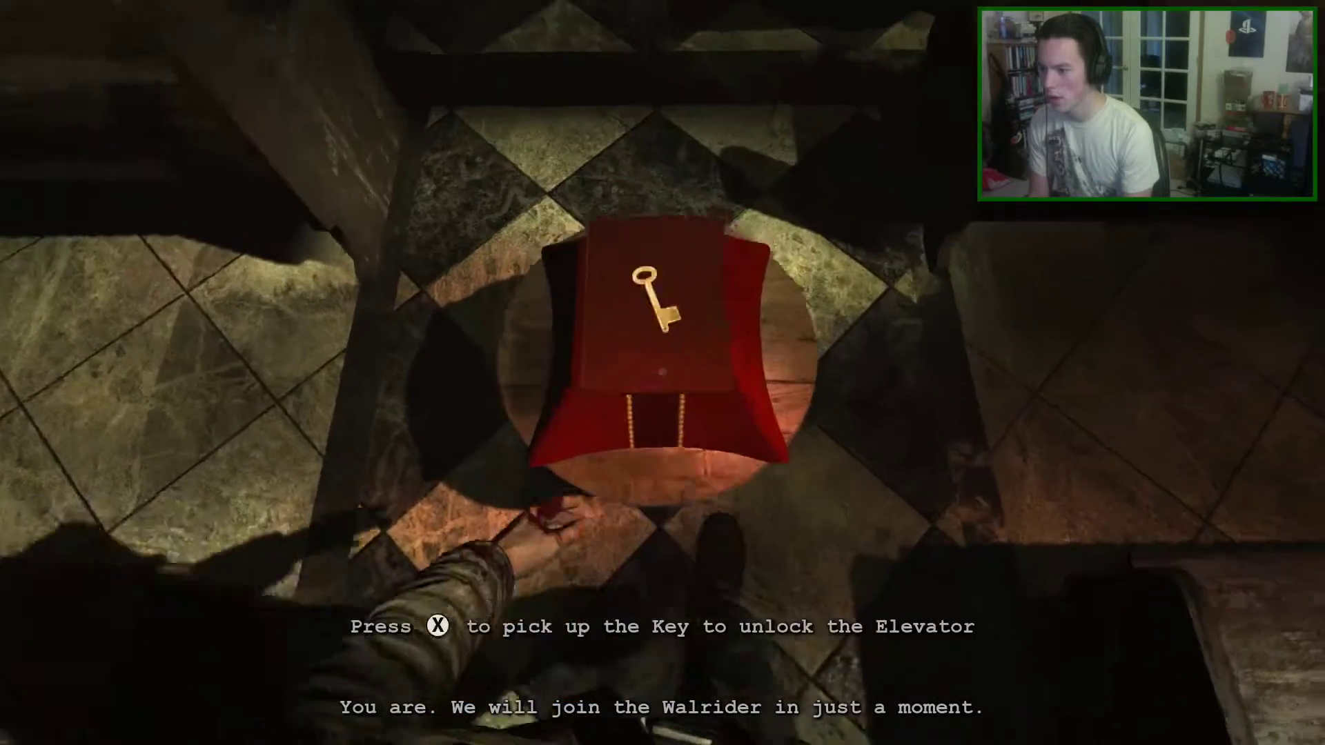
key(x)
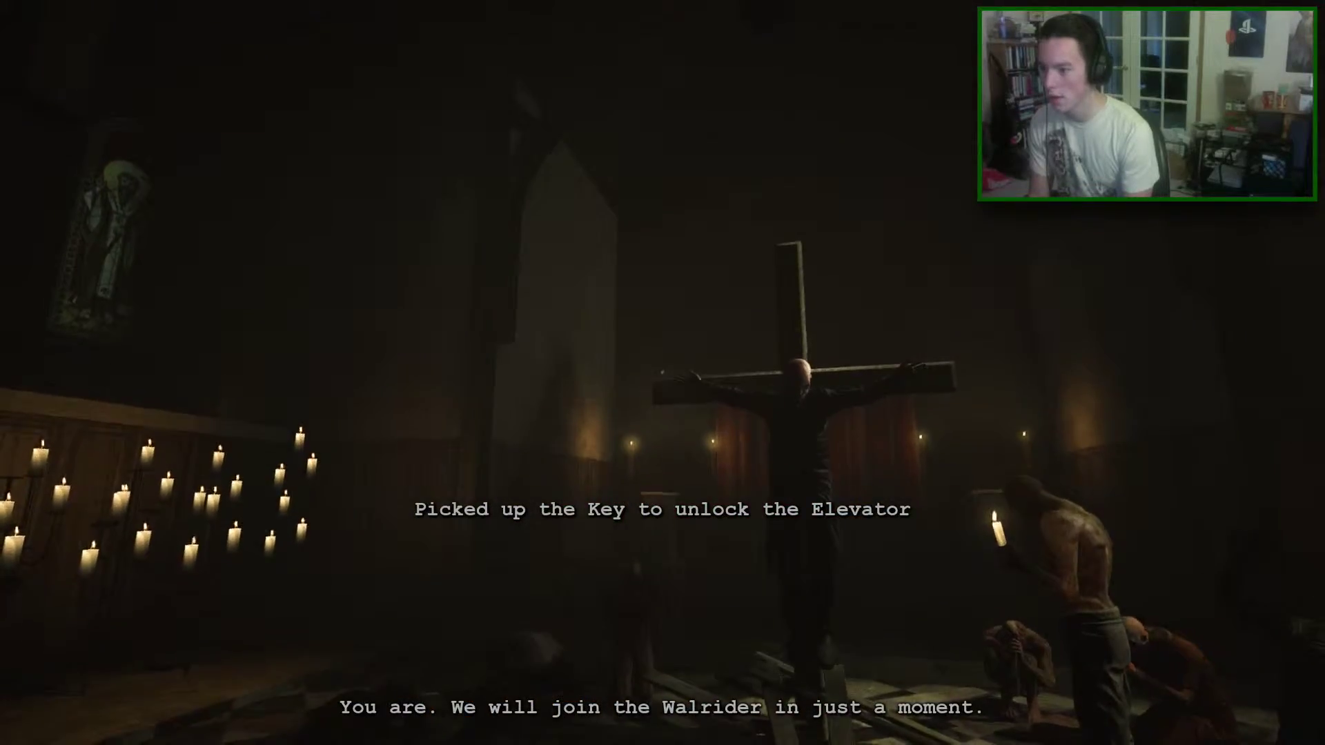
key(r)
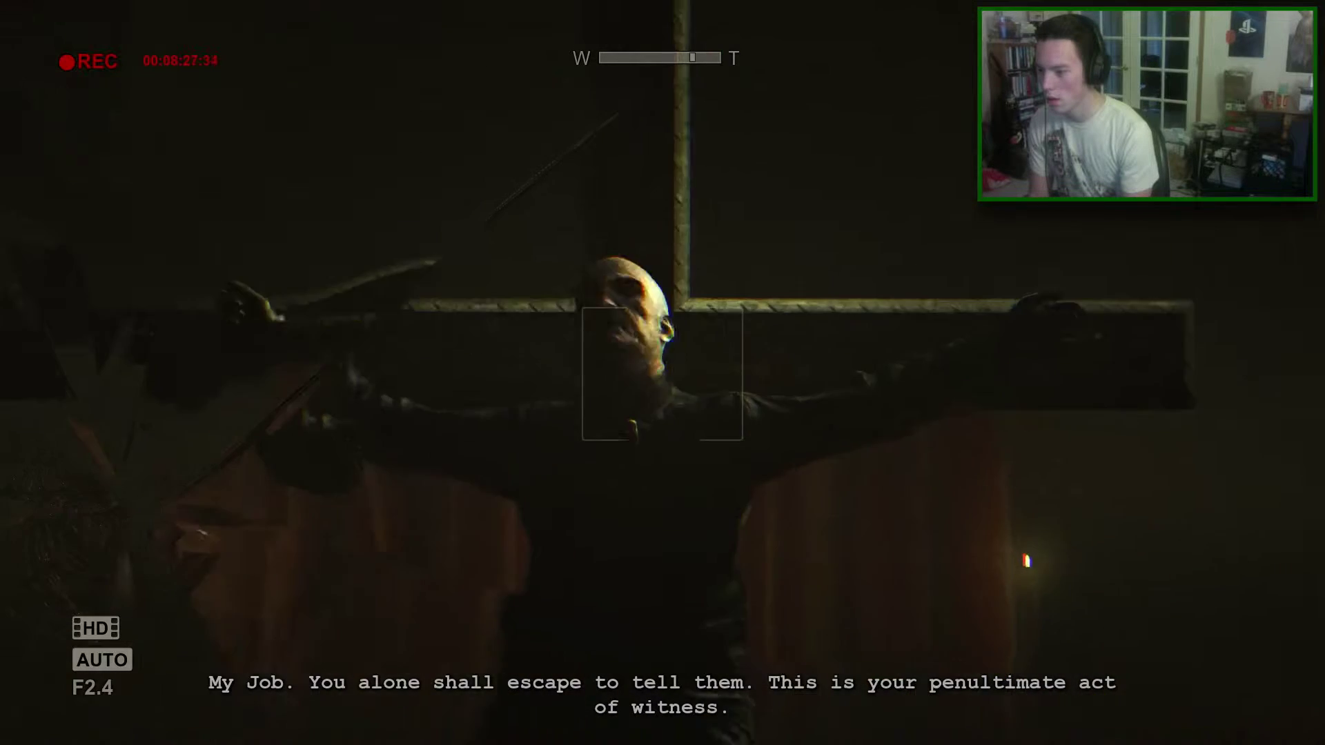
scroll(663, 373, up, 3)
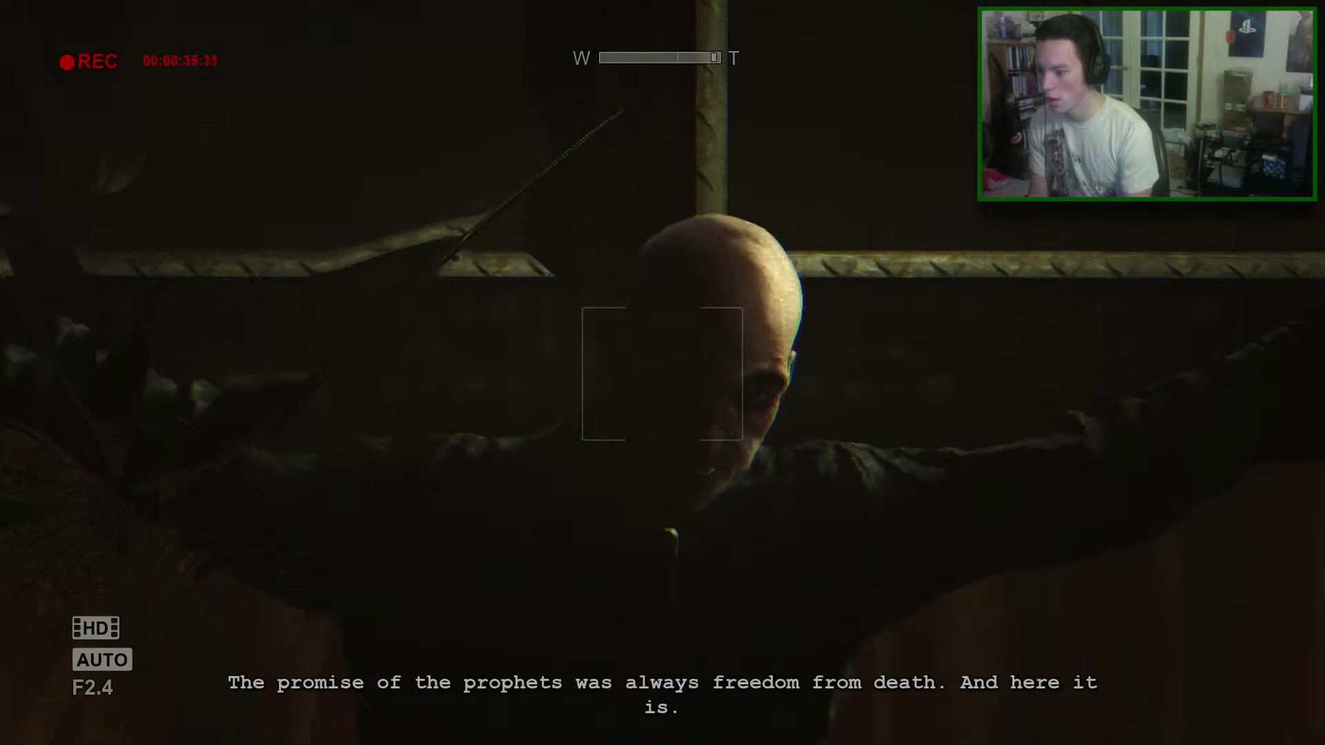
scroll(662, 373, down, 5)
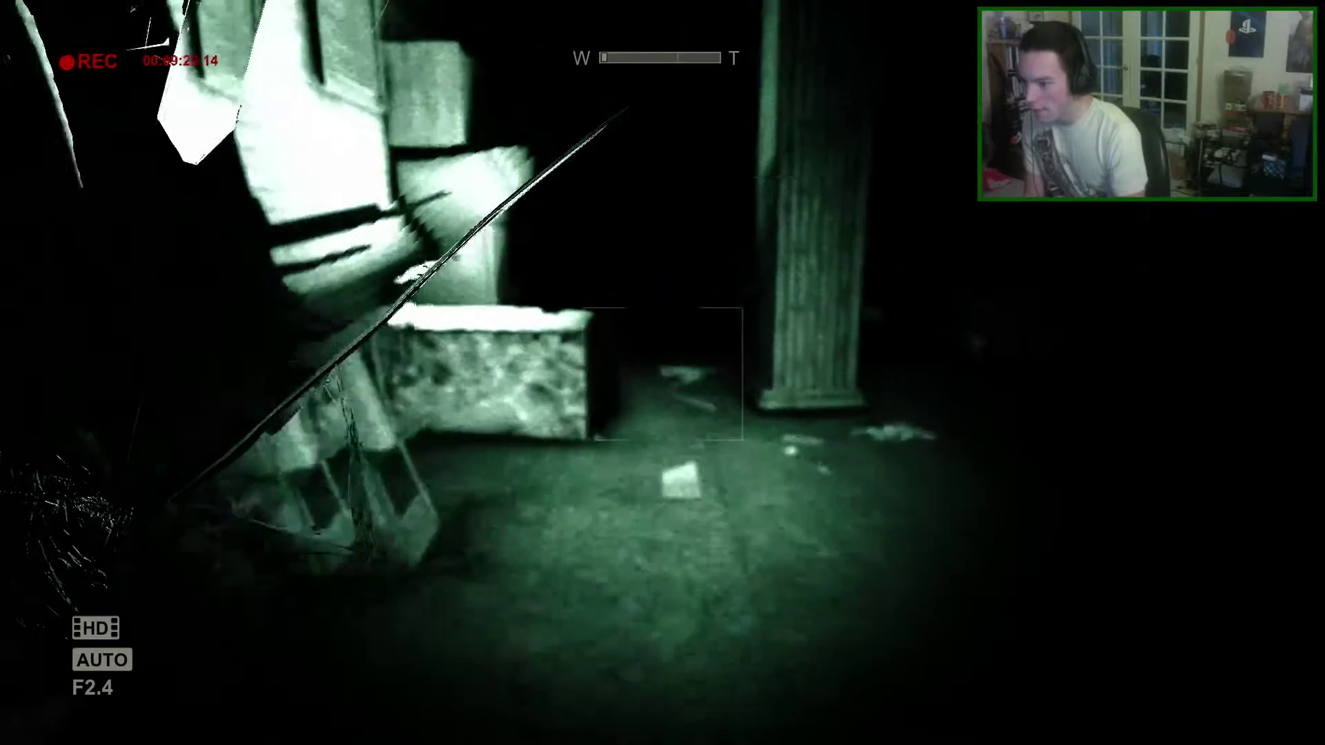
right_click(663, 373)
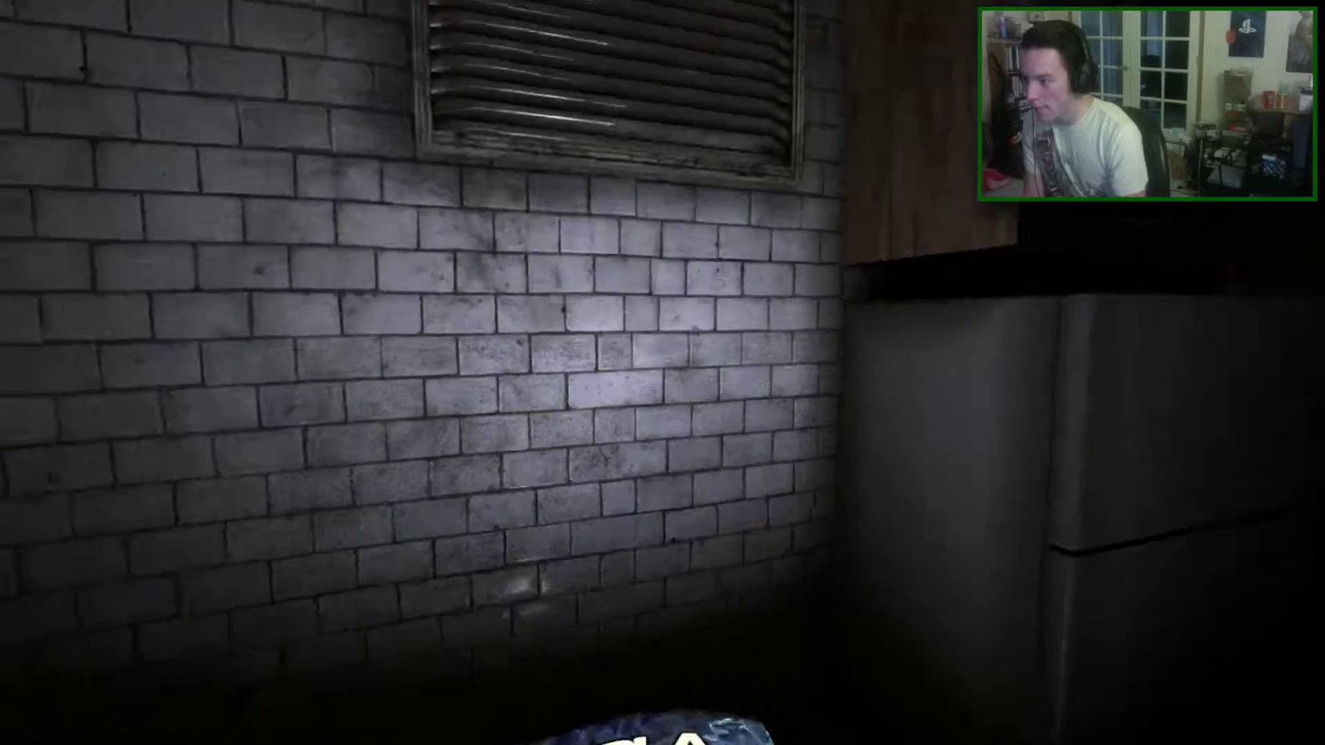
key(w)
key(space)
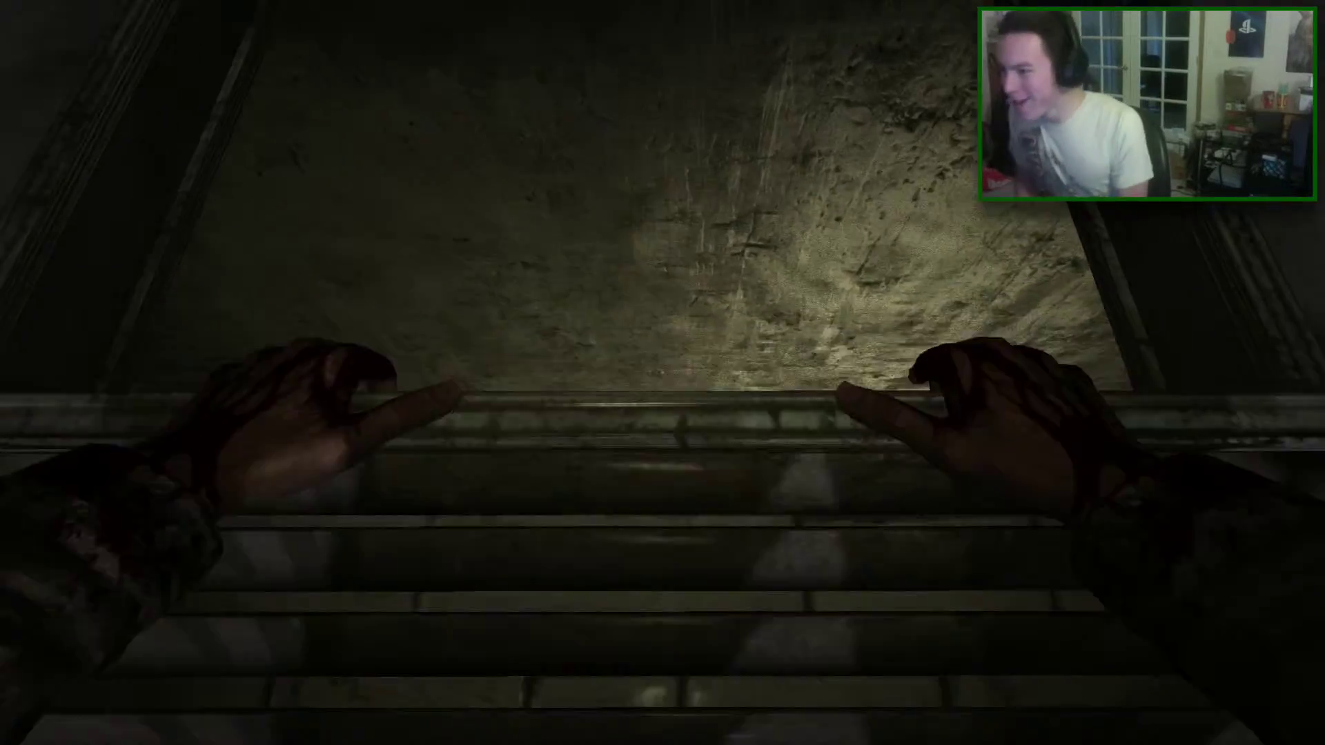